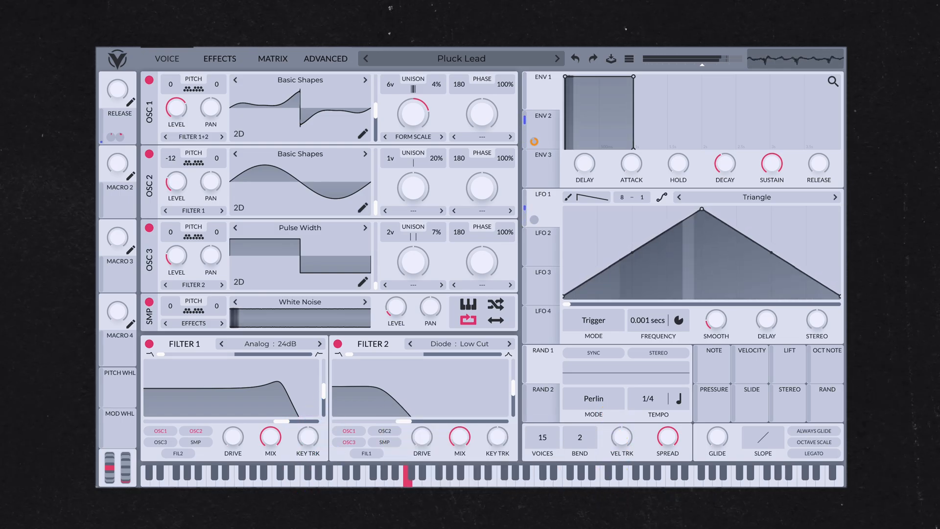
Initialize the preset and load the Basic Shapes wavetable into oscillator 1
{"action": "left_click", "coordinate": [629, 58]}
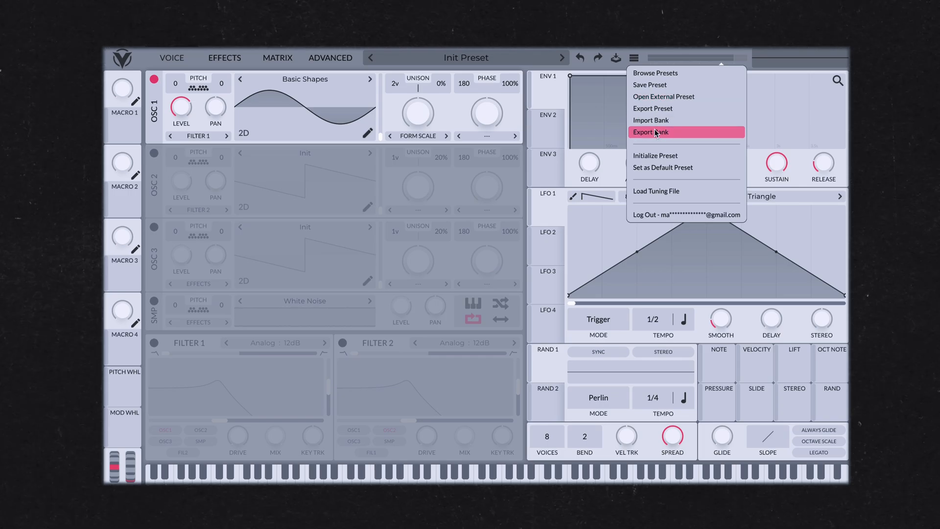
{"action": "left_click", "coordinate": [655, 156]}
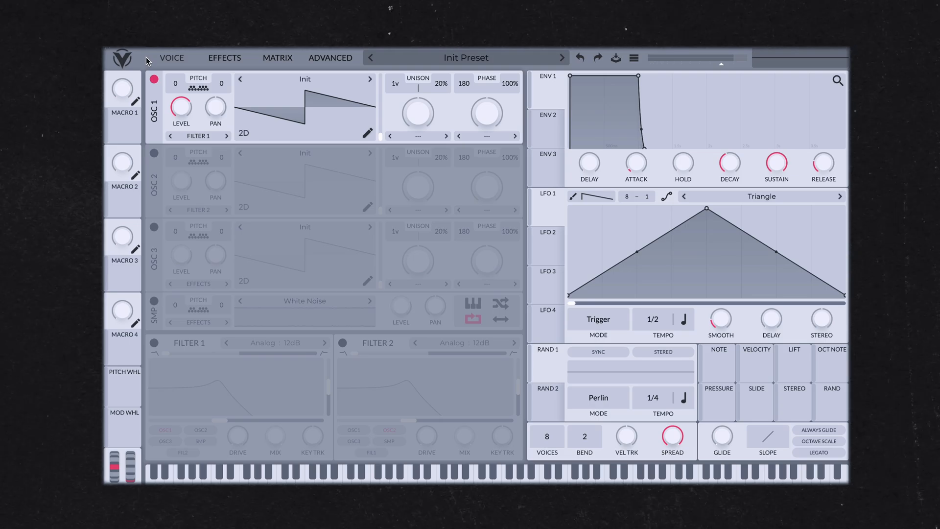
{"action": "left_click", "coordinate": [298, 81]}
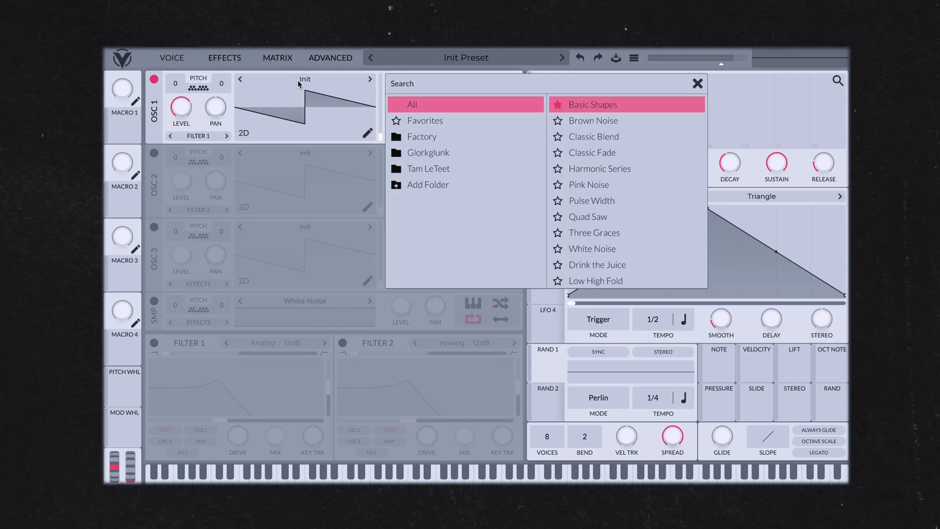
{"action": "left_click", "coordinate": [611, 106]}
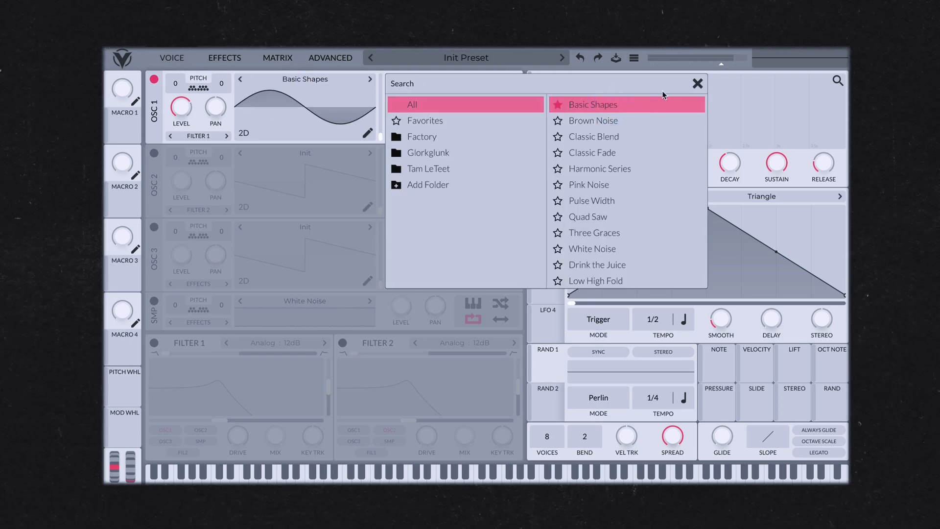
{"action": "left_click", "coordinate": [699, 84]}
Apply the Formant Scale spectral morph to oscillator 1 and adjust its amount
{"action": "left_click", "coordinate": [418, 136]}
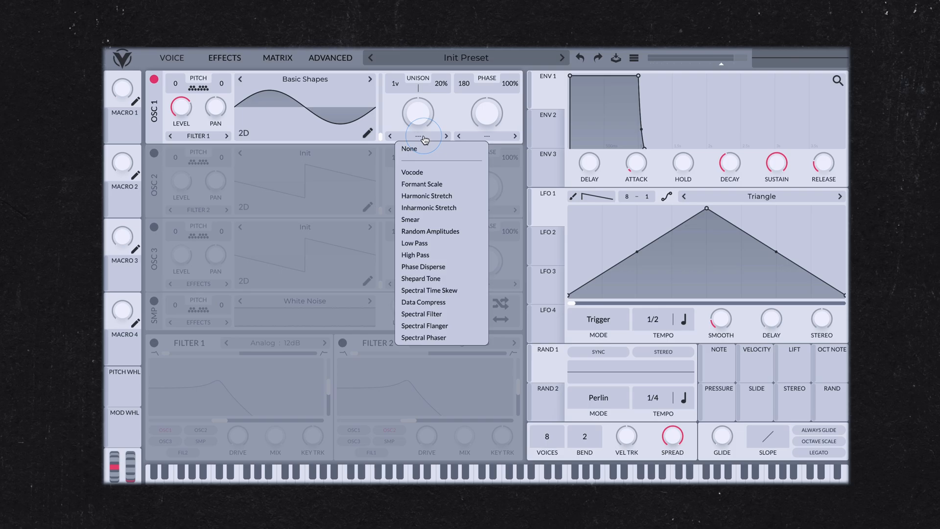
{"action": "left_click", "coordinate": [433, 186]}
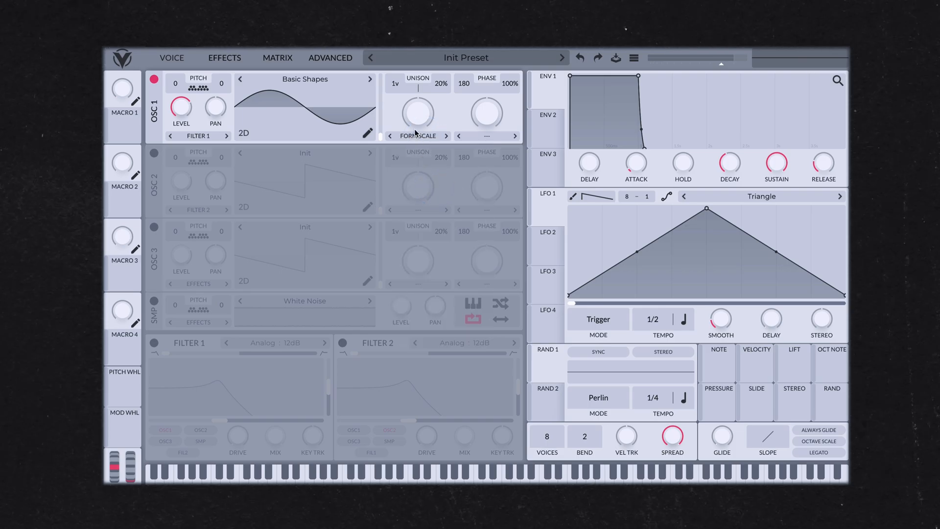
{"action": "left_click_drag", "start_coordinate": [413, 116], "coordinate": [416, 142]}
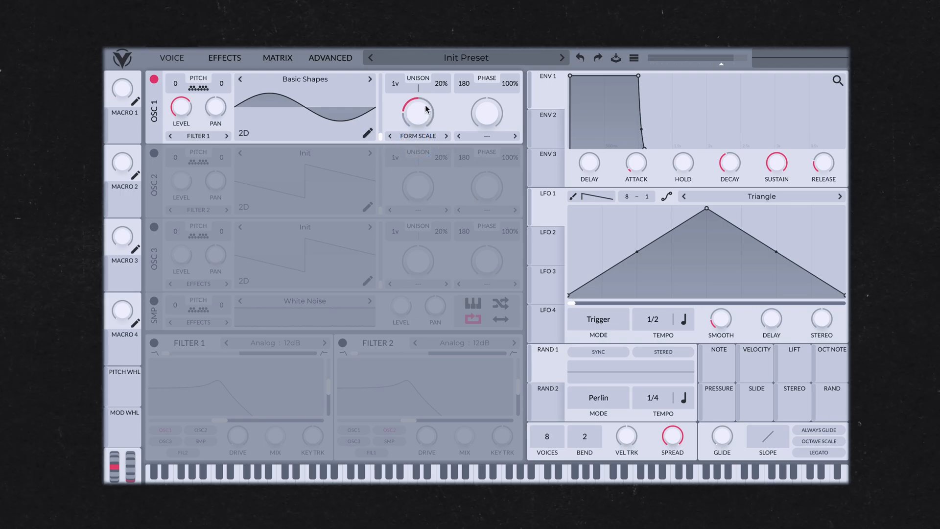
Set oscillator 1 to 6 unison voices at 4% detune and shift its wavetable frame position
{"action": "left_click_drag", "start_coordinate": [399, 80], "coordinate": [399, 54]}
{"action": "left_click_drag", "start_coordinate": [441, 85], "coordinate": [440, 104]}
{"action": "left_click_drag", "start_coordinate": [381, 132], "coordinate": [381, 106]}
Enable oscillator 2 with the Basic Shapes wavetable and pitch it down to -12 semitones
{"action": "left_click", "coordinate": [154, 153]}
{"action": "left_click", "coordinate": [306, 153]}
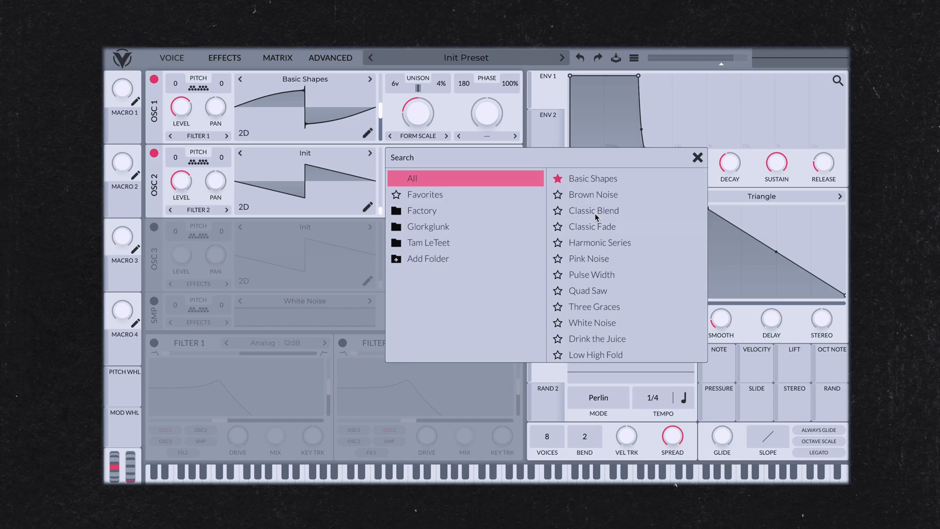
{"action": "left_click", "coordinate": [593, 180]}
{"action": "left_click", "coordinate": [282, 150]}
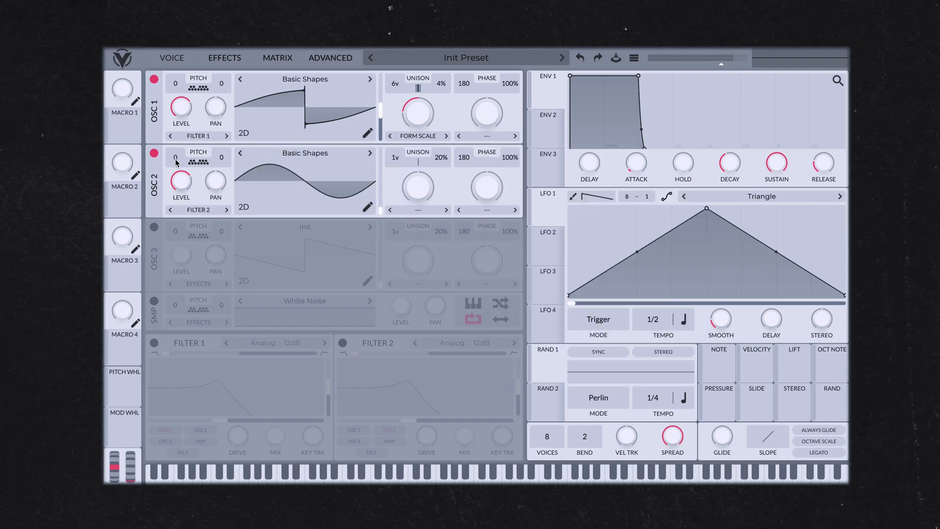
{"action": "left_click_drag", "start_coordinate": [175, 157], "coordinate": [182, 211]}
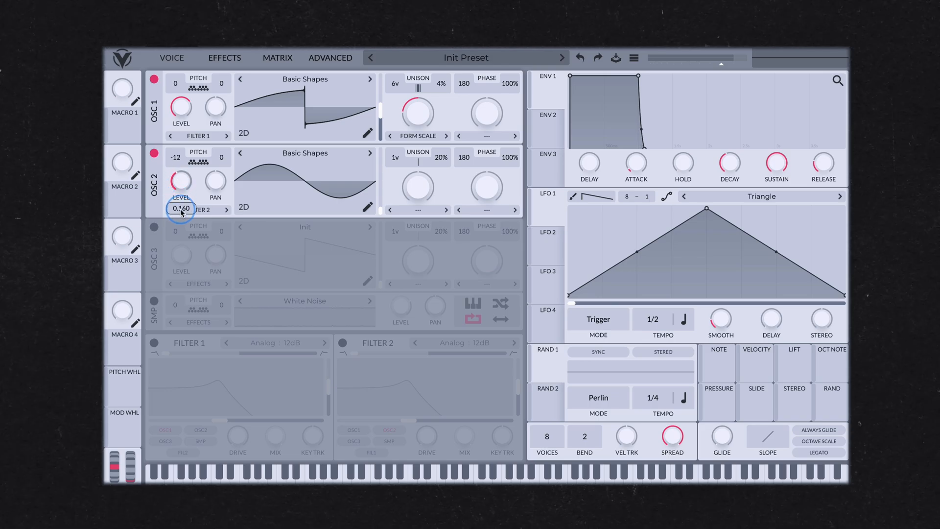
Enable oscillator 3 and load the Pulse Width wavetable into it
{"action": "left_click", "coordinate": [154, 226]}
{"action": "left_click", "coordinate": [312, 227]}
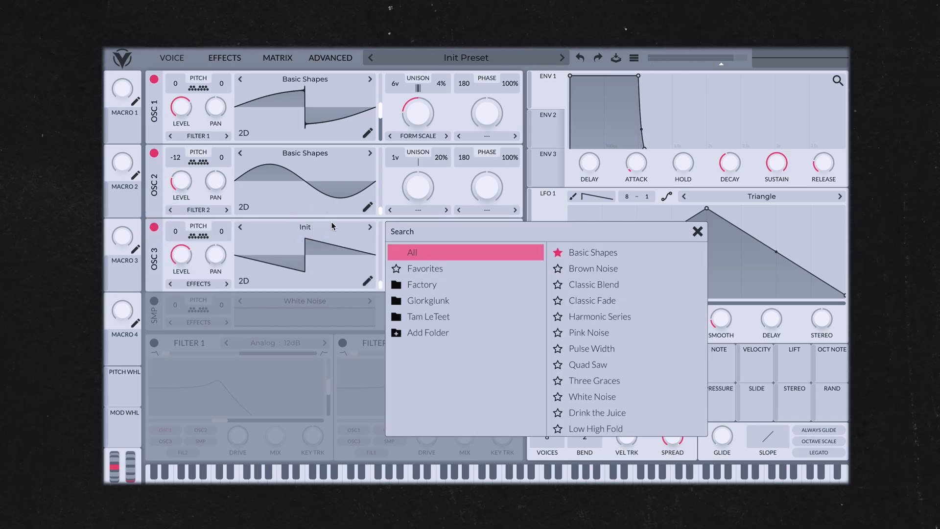
{"action": "left_click", "coordinate": [607, 349]}
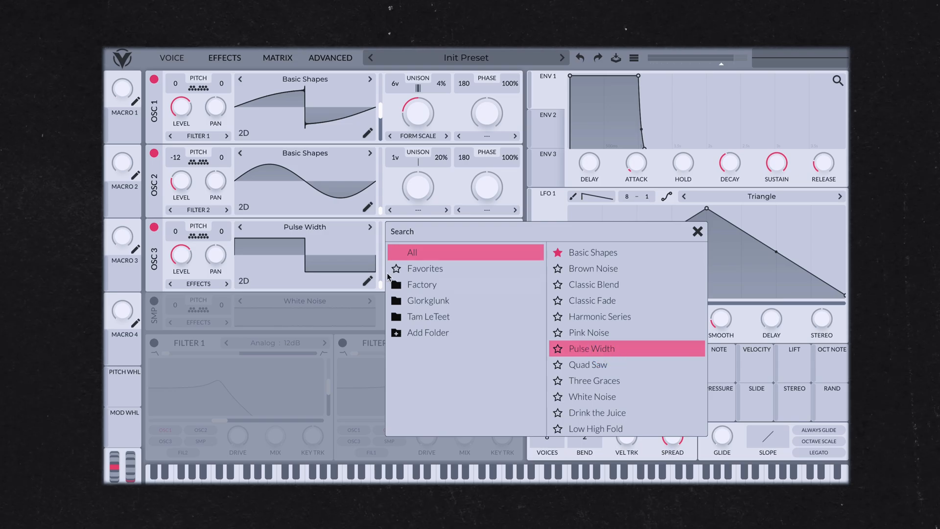
{"action": "left_click", "coordinate": [350, 224]}
{"action": "left_click_drag", "start_coordinate": [175, 255], "coordinate": [177, 290]}
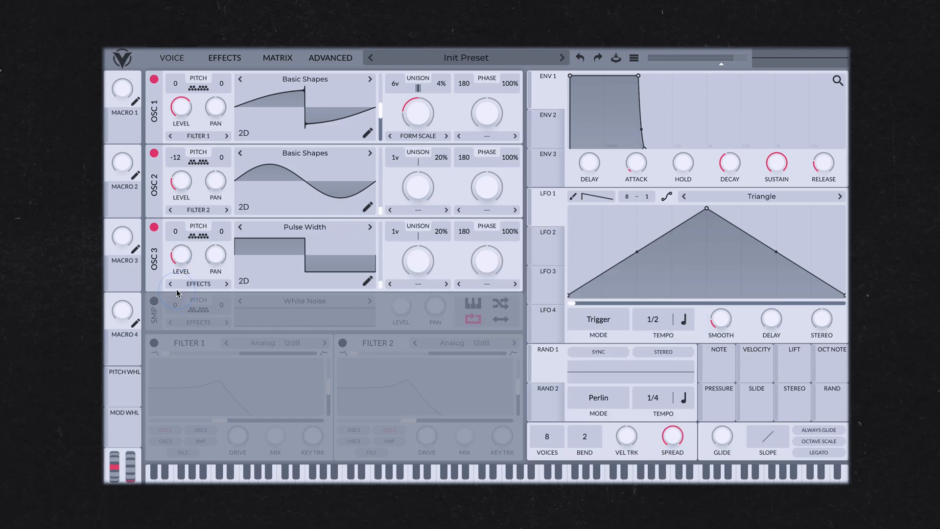
{"action": "left_click_drag", "start_coordinate": [395, 231], "coordinate": [395, 229]}
Enable the white noise sample oscillator and lower its level
{"action": "left_click", "coordinate": [154, 302]}
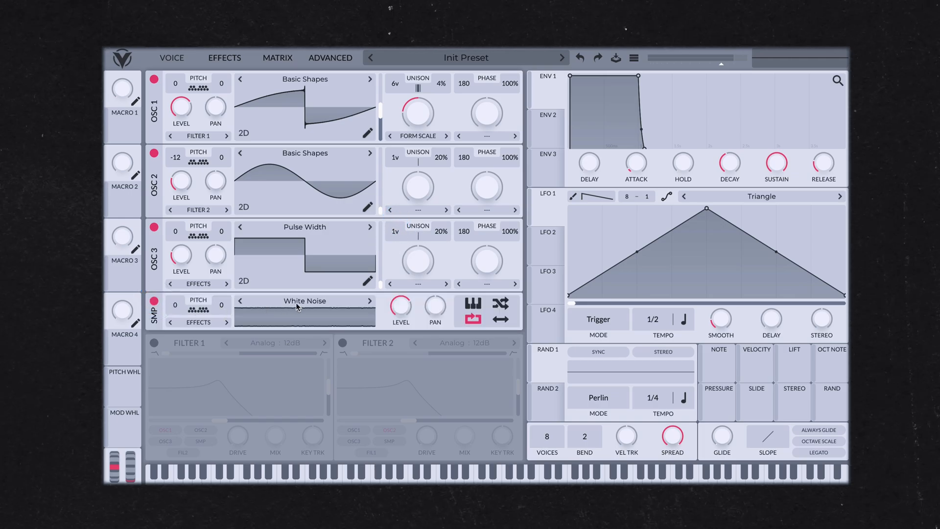
{"action": "left_click_drag", "start_coordinate": [406, 302], "coordinate": [406, 349]}
Enable filter 1, switch it to Analog 24dB, raise its cutoff and lower its resonance
{"action": "left_click", "coordinate": [154, 343]}
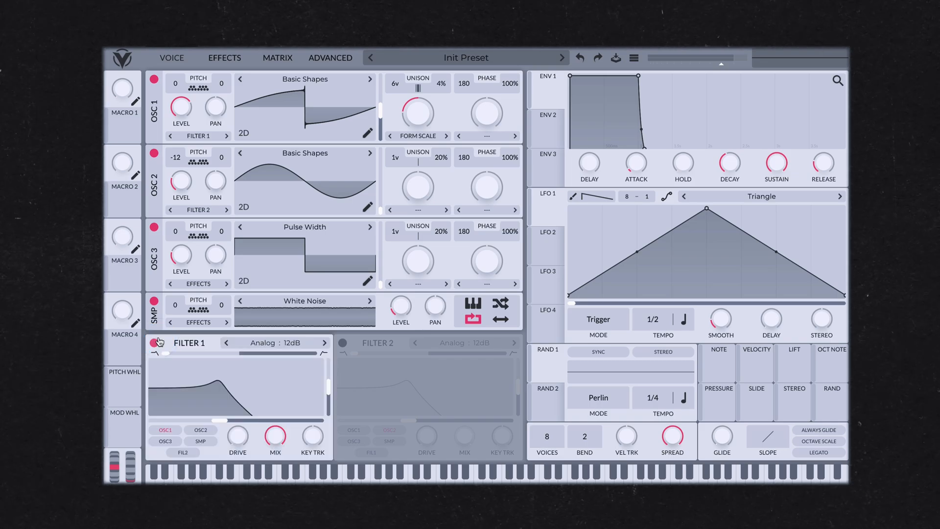
{"action": "left_click", "coordinate": [323, 344]}
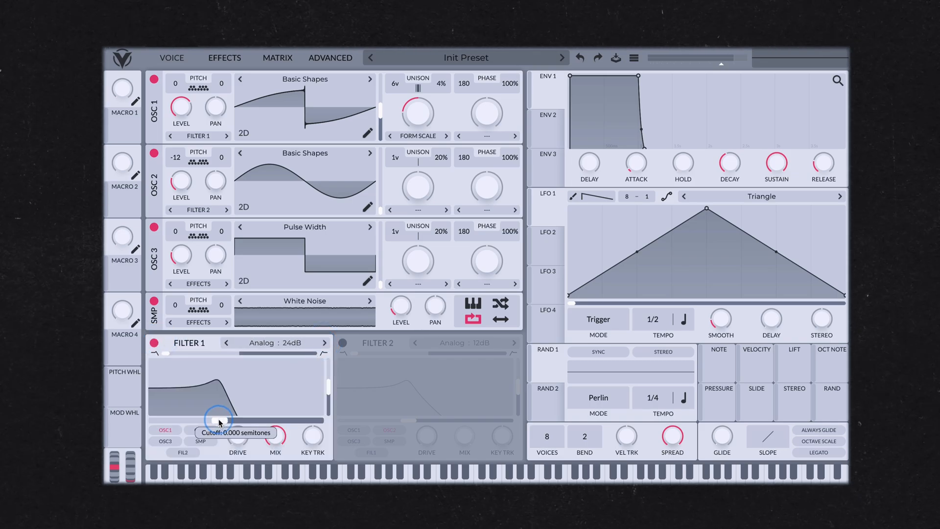
{"action": "left_click_drag", "start_coordinate": [218, 418], "coordinate": [294, 425]}
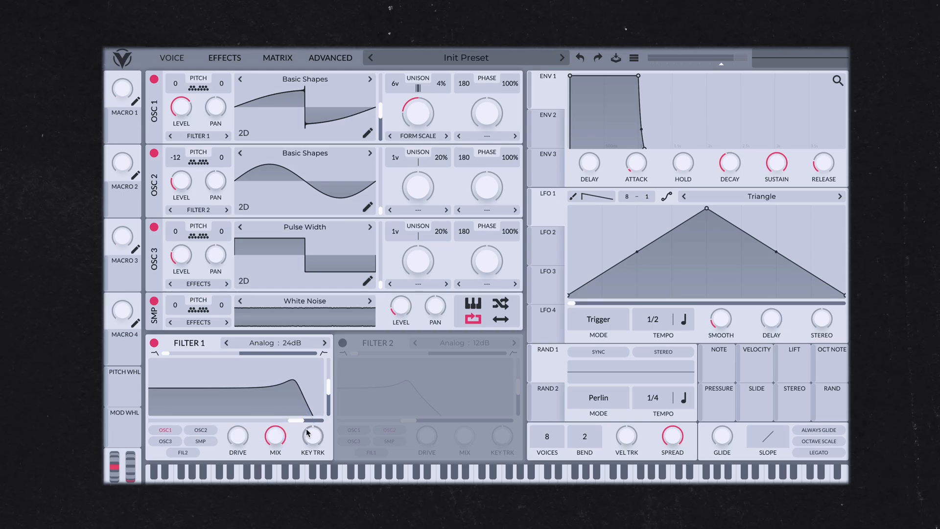
{"action": "left_click_drag", "start_coordinate": [328, 387], "coordinate": [308, 424]}
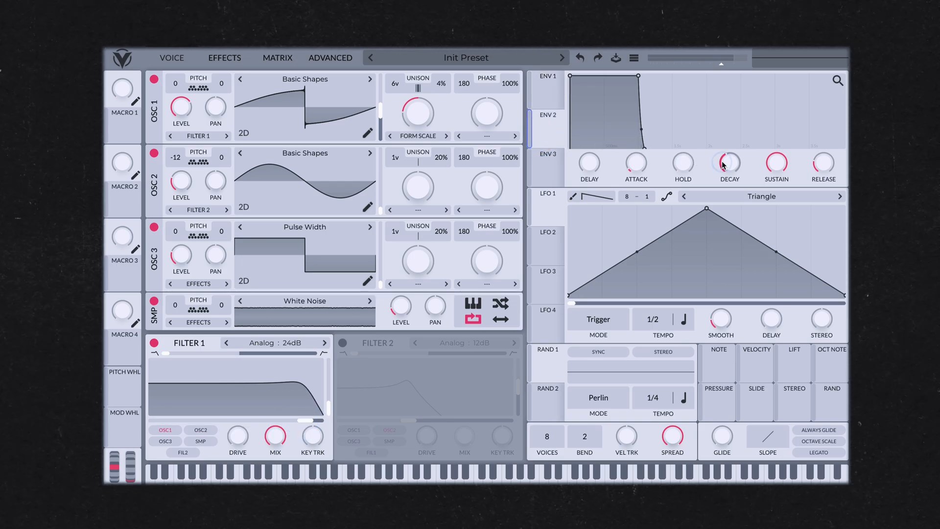
Shorten envelope 2's decay and assign envelope 2 to modulate the effects filter cutoff
{"action": "left_click_drag", "start_coordinate": [724, 165], "coordinate": [787, 218]}
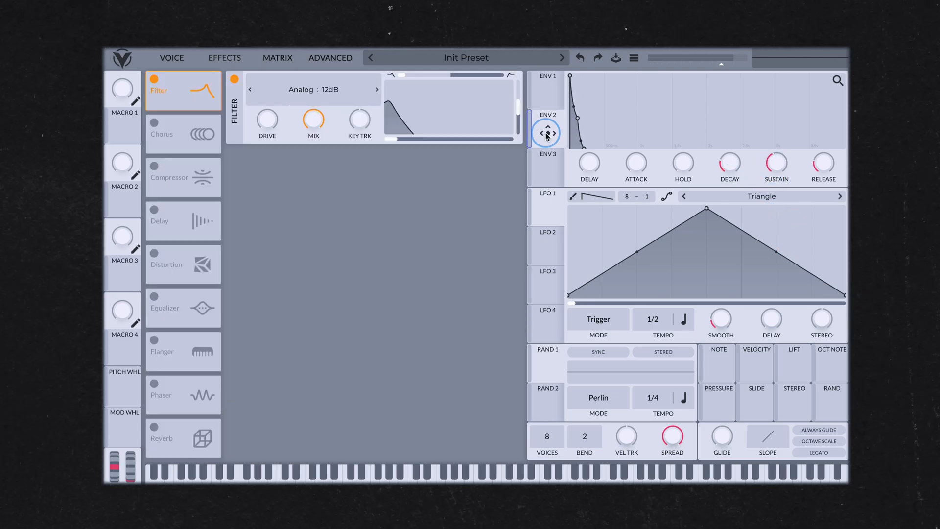
{"action": "left_click_drag", "start_coordinate": [547, 135], "coordinate": [392, 140]}
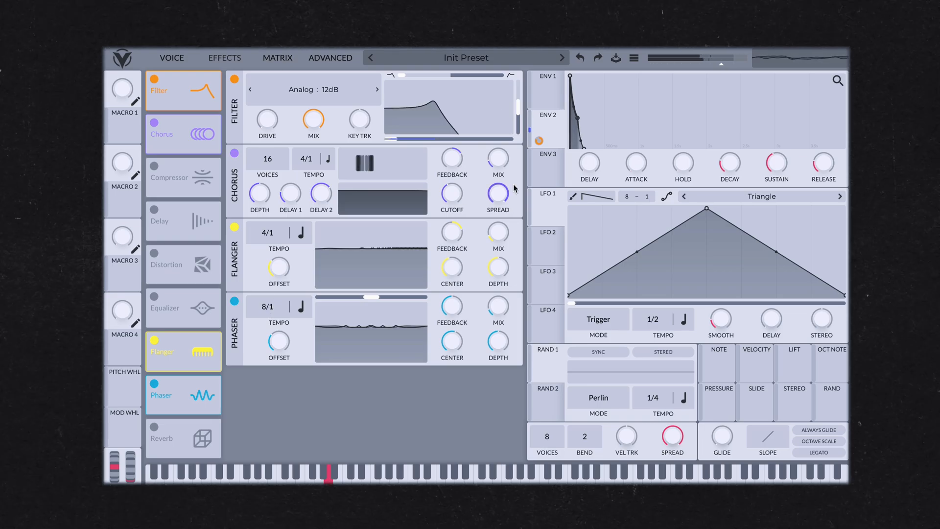
Fine-tune envelope 2's sustain and decay and its modulation depth on the filter cutoff
{"action": "left_click_drag", "start_coordinate": [770, 156], "coordinate": [776, 132]}
{"action": "left_click_drag", "start_coordinate": [738, 167], "coordinate": [734, 164]}
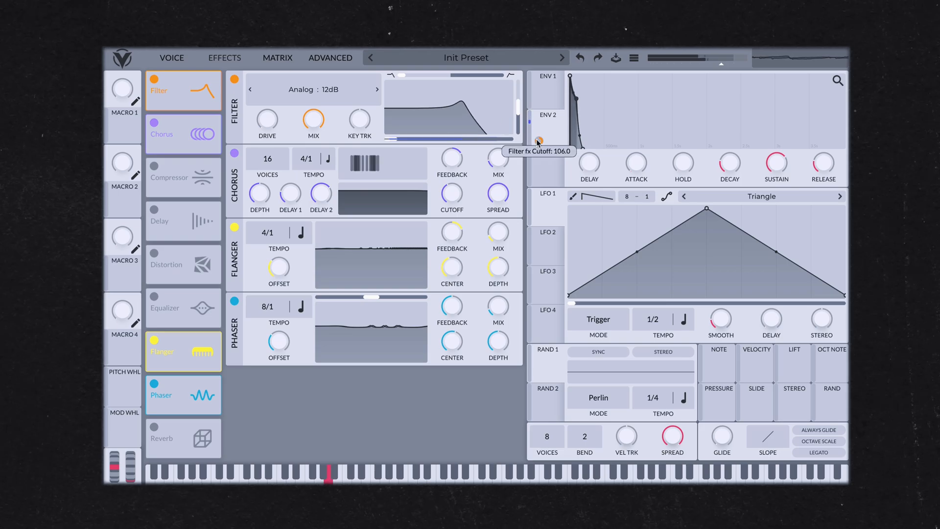
{"action": "mouse_move", "coordinate": [538, 141]}
{"action": "left_mouse_down"}
{"action": "mouse_move", "coordinate": [538, 130]}
{"action": "mouse_move", "coordinate": [539, 141]}
{"action": "left_mouse_up"}
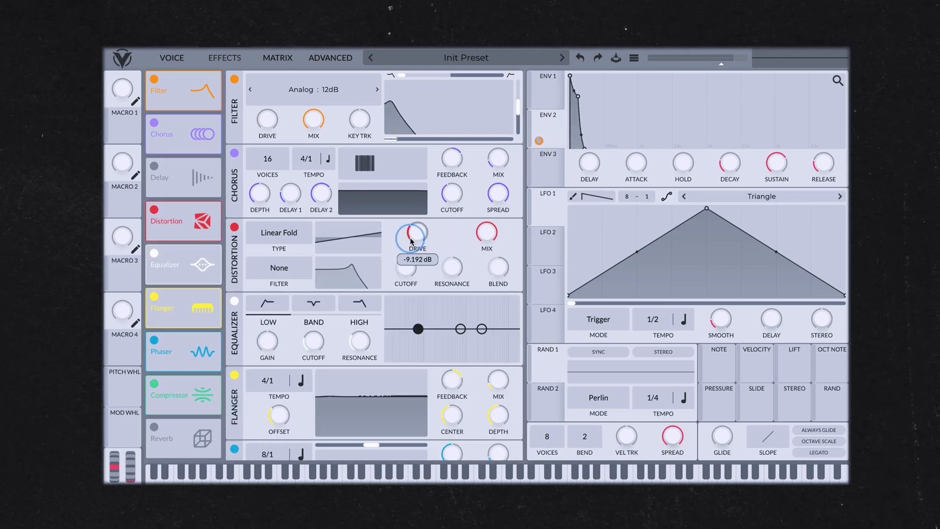
{"action": "left_click_drag", "start_coordinate": [410, 217], "coordinate": [410, 218]}
Raise the equalizer's high band to about 7 dB at about 97 semitones
{"action": "scroll", "coordinate": [316, 395], "scroll_direction": "down", "scroll_amount": 1}
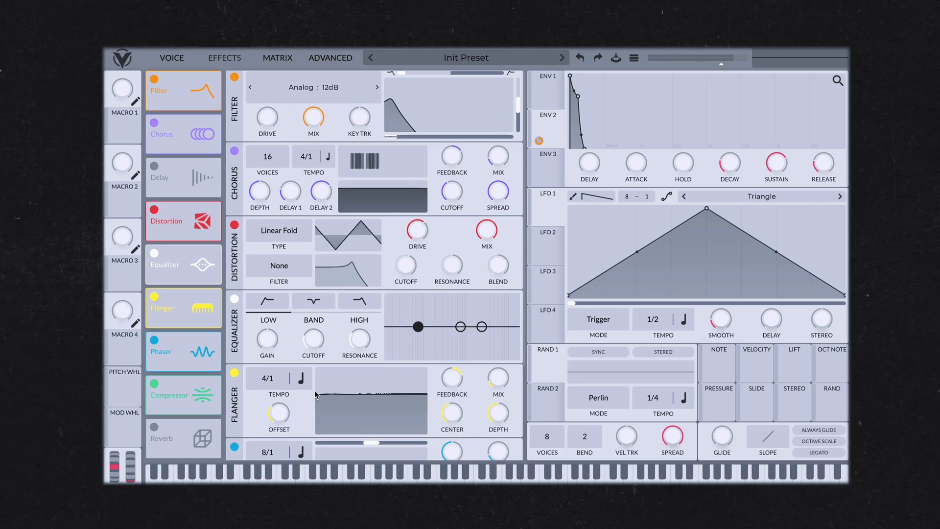
{"action": "left_click_drag", "start_coordinate": [469, 328], "coordinate": [474, 321]}
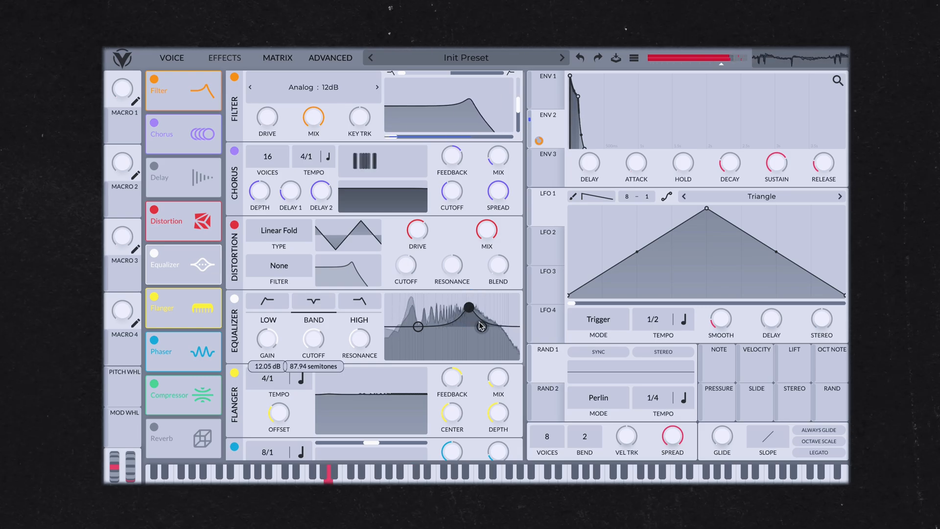
{"action": "left_click_drag", "start_coordinate": [478, 315], "coordinate": [479, 320]}
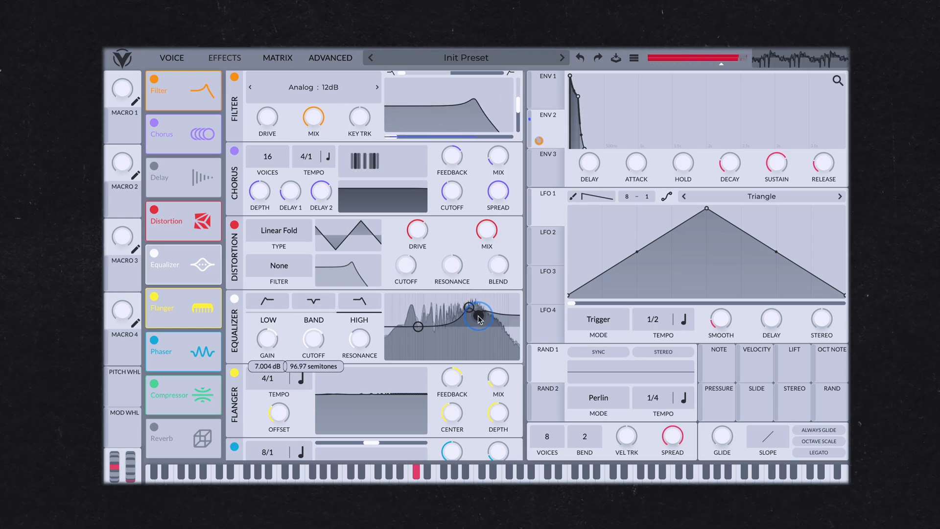
Adjust the distortion drive and set the distortion mix to about 0.536
{"action": "mouse_move", "coordinate": [417, 230]}
{"action": "left_mouse_down"}
{"action": "mouse_move", "coordinate": [417, 249]}
{"action": "mouse_move", "coordinate": [410, 212]}
{"action": "mouse_move", "coordinate": [409, 221]}
{"action": "left_mouse_up"}
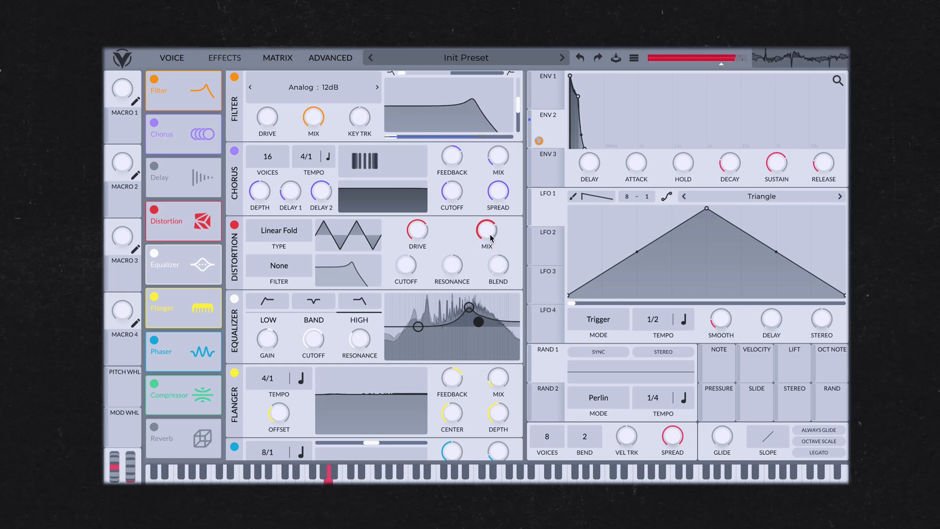
{"action": "left_click_drag", "start_coordinate": [486, 240], "coordinate": [468, 235]}
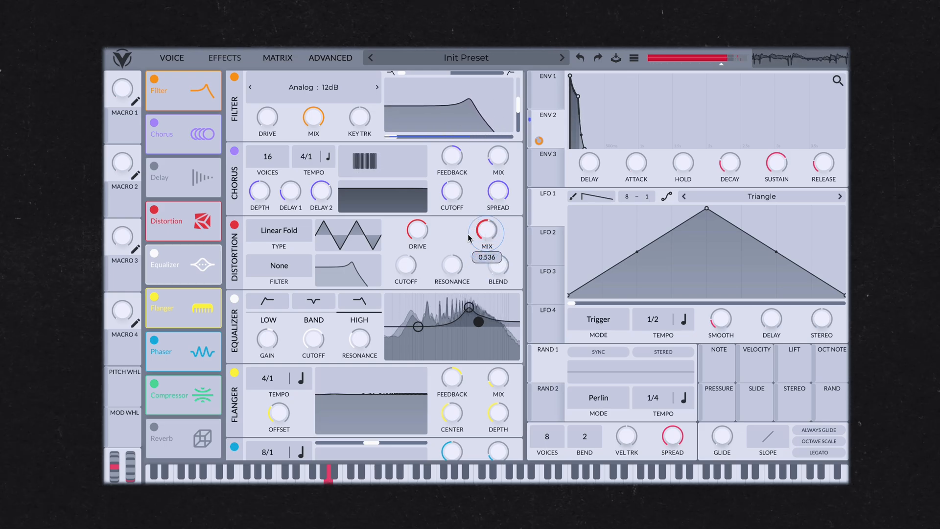
{"action": "left_click_drag", "start_coordinate": [409, 233], "coordinate": [406, 230]}
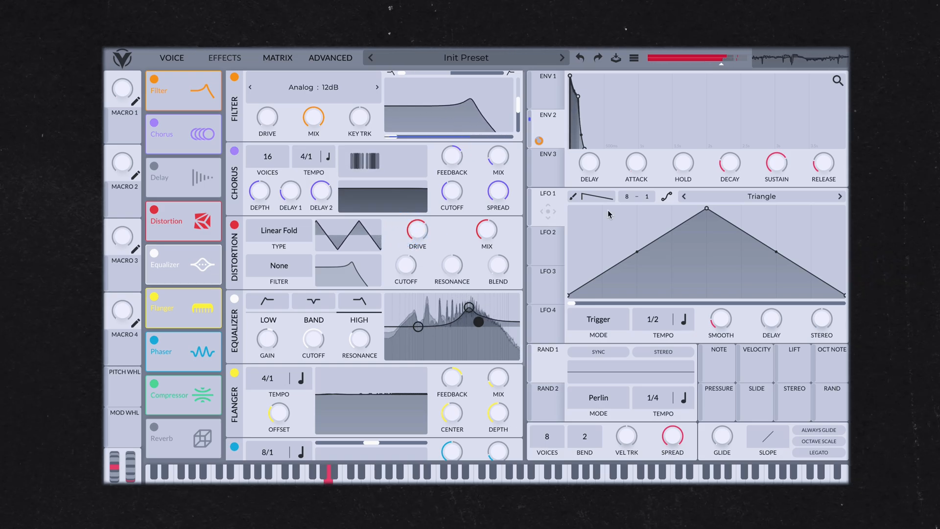
Tweak envelope 2's decay and sustain knobs once more
{"action": "left_click_drag", "start_coordinate": [721, 159], "coordinate": [767, 152]}
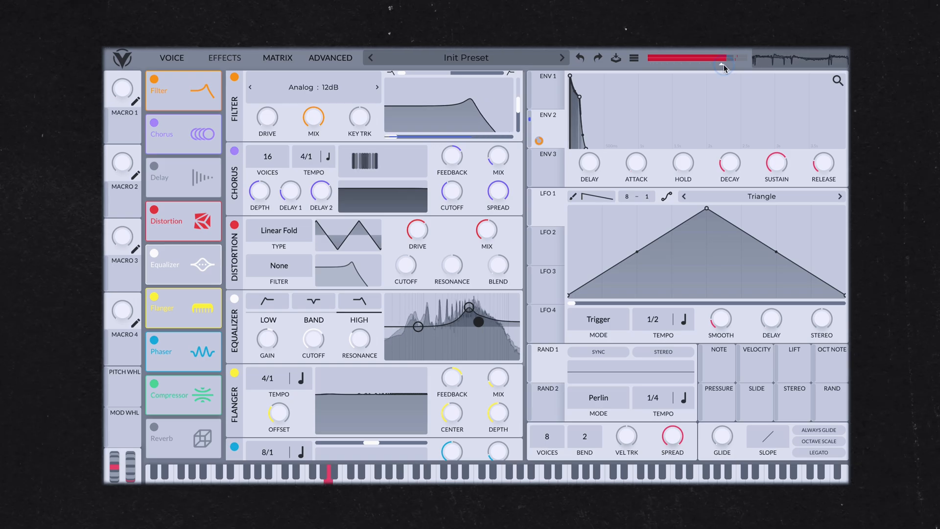
{"action": "mouse_move", "coordinate": [784, 162]}
{"action": "left_mouse_down"}
{"action": "mouse_move", "coordinate": [779, 209]}
{"action": "mouse_move", "coordinate": [777, 156]}
{"action": "left_mouse_up"}
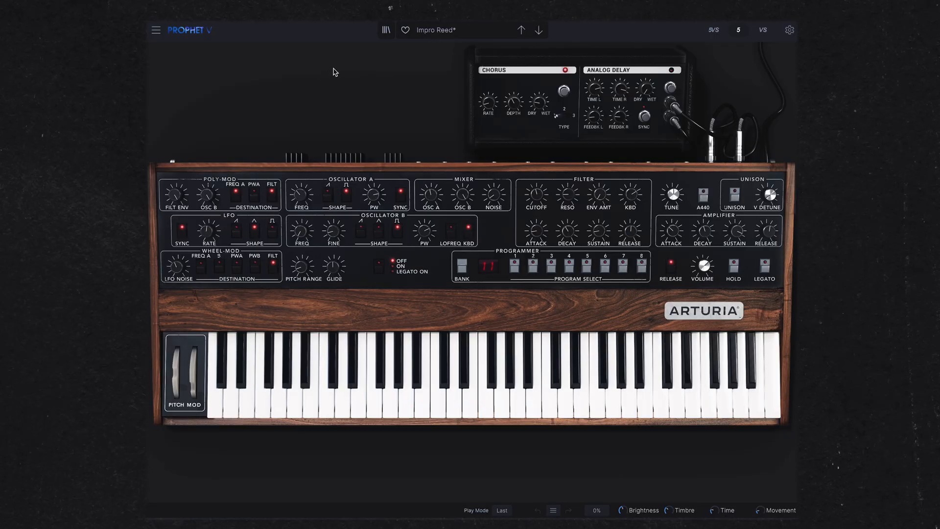
Switch to Prophet V, browse its lead presets and nudge oscillator A's frequency
{"action": "left_click", "coordinate": [426, 32]}
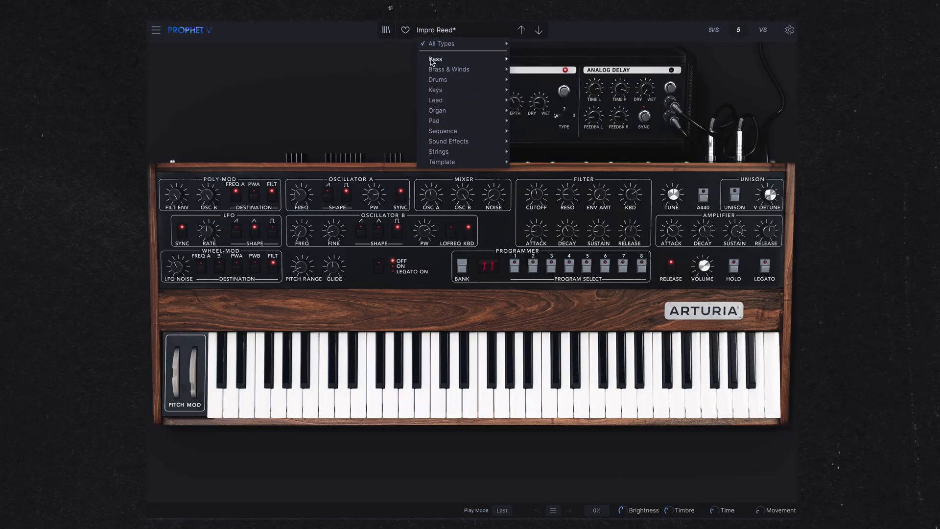
{"action": "mouse_move", "coordinate": [441, 101]}
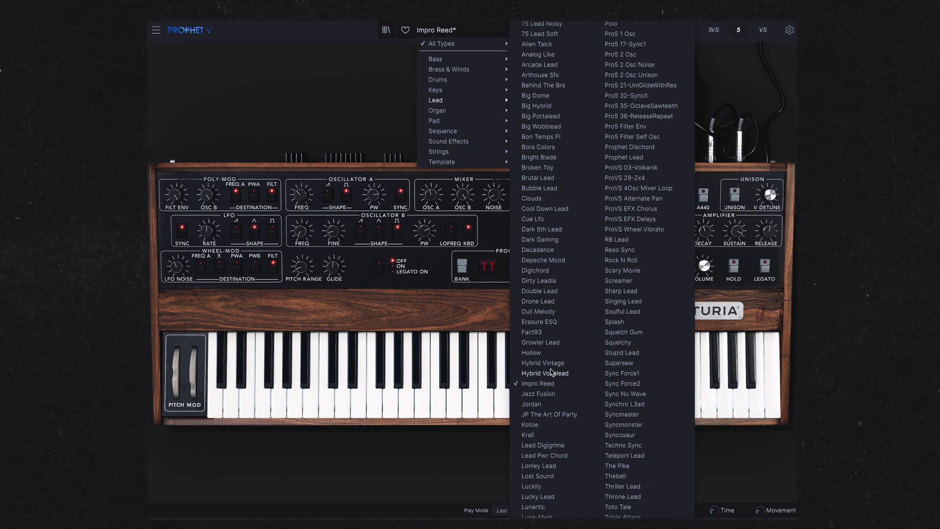
{"action": "left_click", "coordinate": [328, 101]}
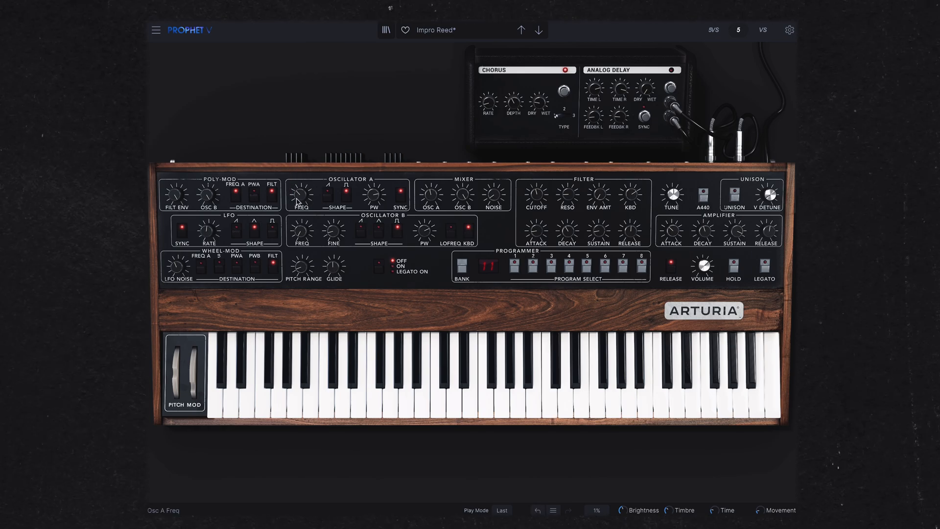
{"action": "mouse_move", "coordinate": [297, 198]}
{"action": "left_mouse_down"}
{"action": "mouse_move", "coordinate": [293, 112]}
{"action": "mouse_move", "coordinate": [305, 200]}
{"action": "left_mouse_up"}
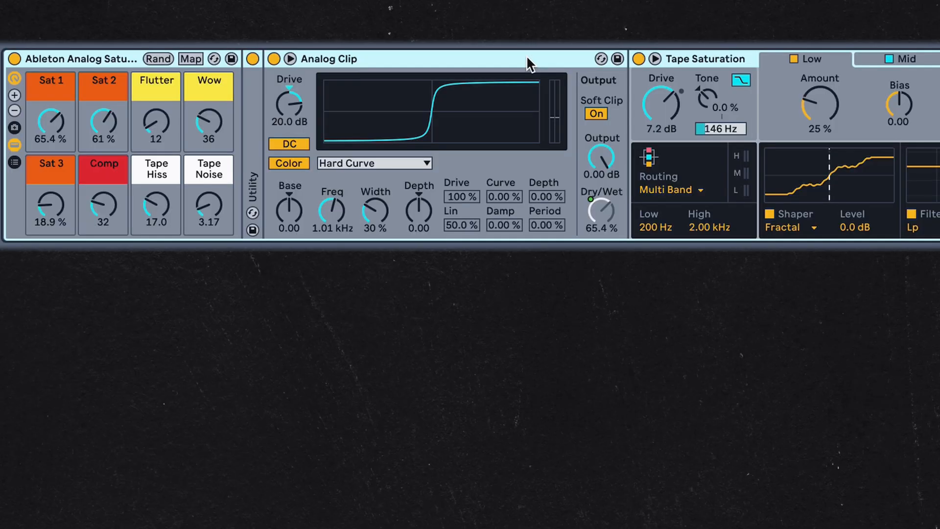
{"action": "scroll", "coordinate": [529, 63], "scroll_direction": "right", "scroll_amount": 10}
{"action": "scroll", "coordinate": [528, 55], "scroll_direction": "right", "scroll_amount": 8}
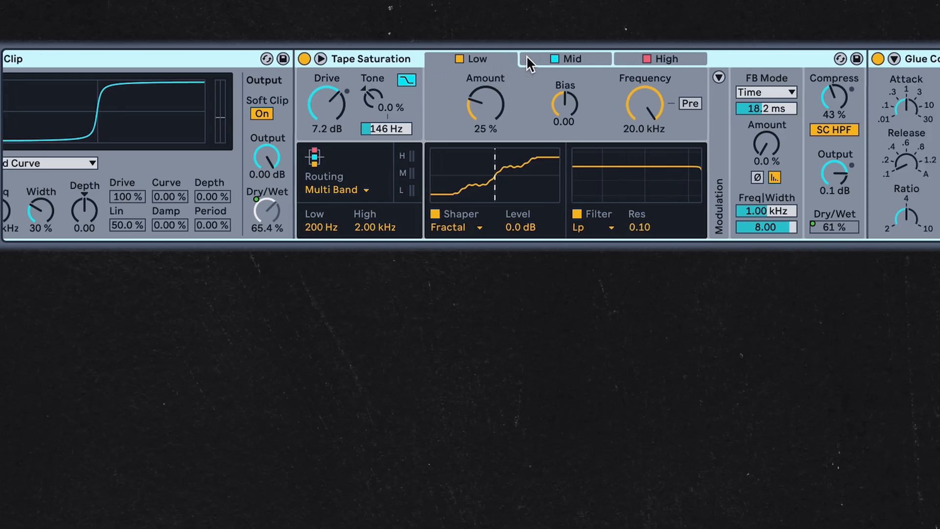
{"action": "scroll", "coordinate": [528, 54], "scroll_direction": "right", "scroll_amount": 6}
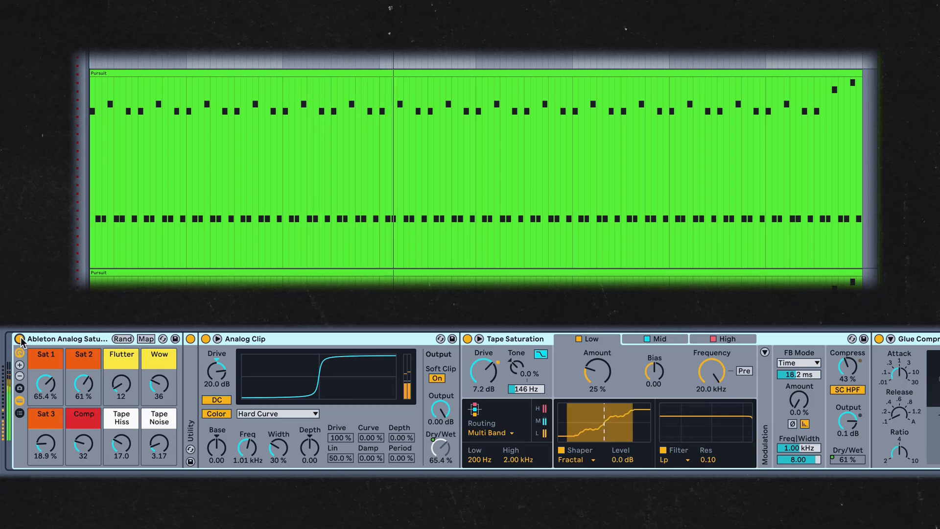
Bypass and re-enable the Ableton Analog Saturation rack during playback to compare the sound with and without it
{"action": "left_click", "coordinate": [20, 339]}
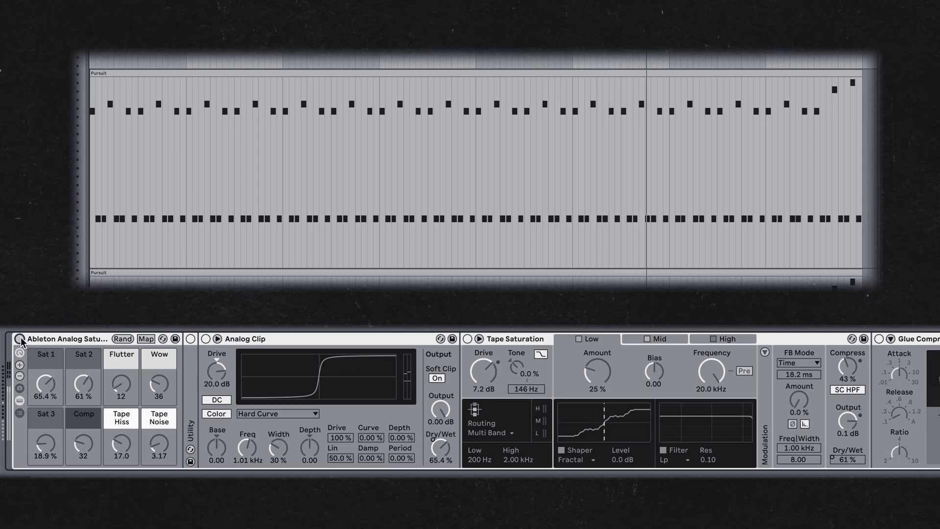
{"action": "left_click", "coordinate": [20, 338]}
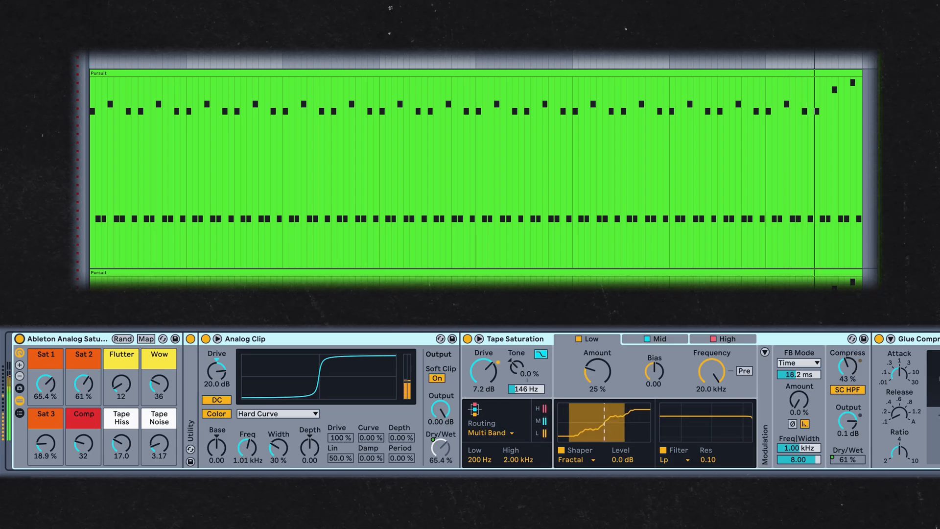
{"action": "key", "text": "space"}
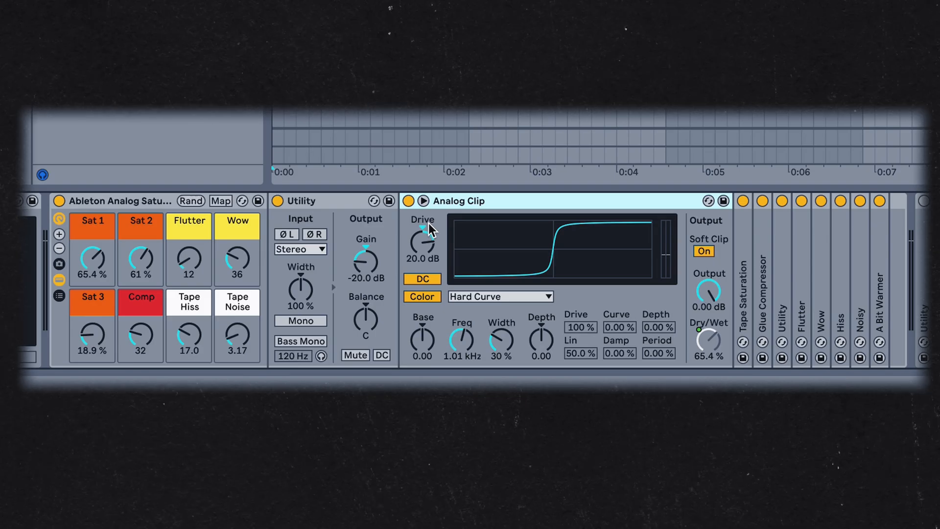
Nudge the third band of the EQ Eight slightly higher in frequency
{"action": "right_click", "coordinate": [527, 194]}
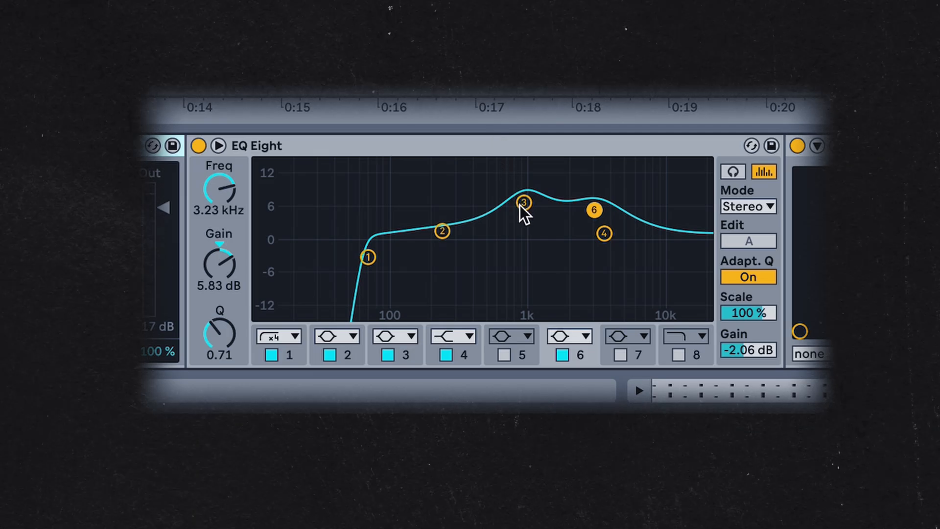
{"action": "left_click_drag", "start_coordinate": [520, 203], "coordinate": [522, 203]}
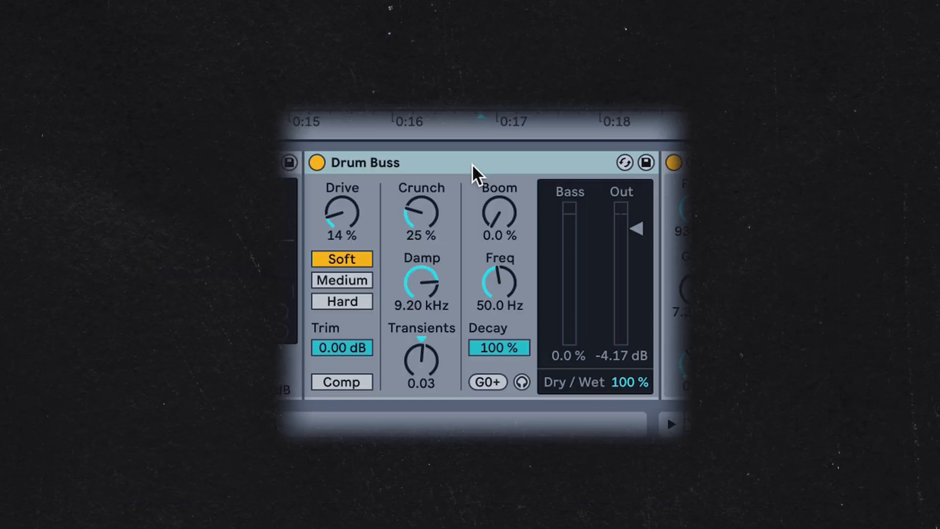
{"action": "left_click", "coordinate": [797, 400]}
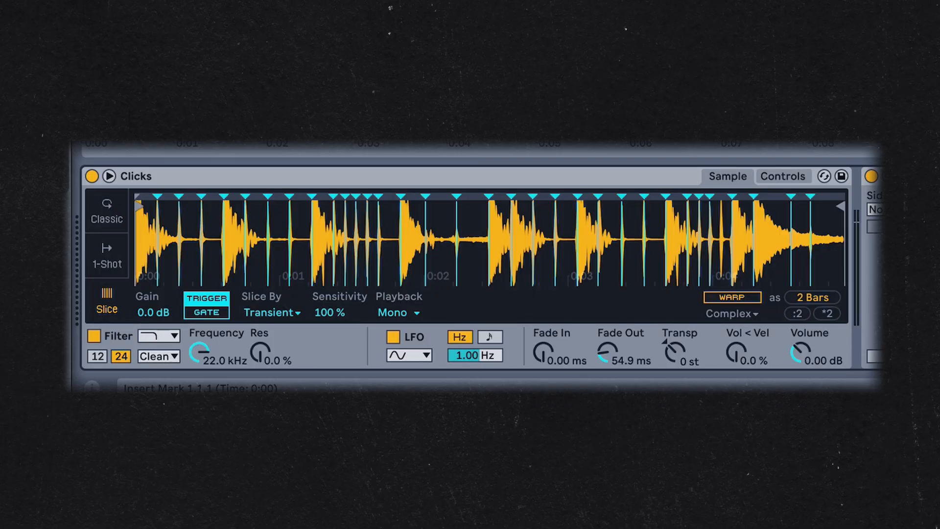
Inspect the Clicks sampler's slice settings, opening the Slice By options
{"action": "left_click", "coordinate": [241, 175]}
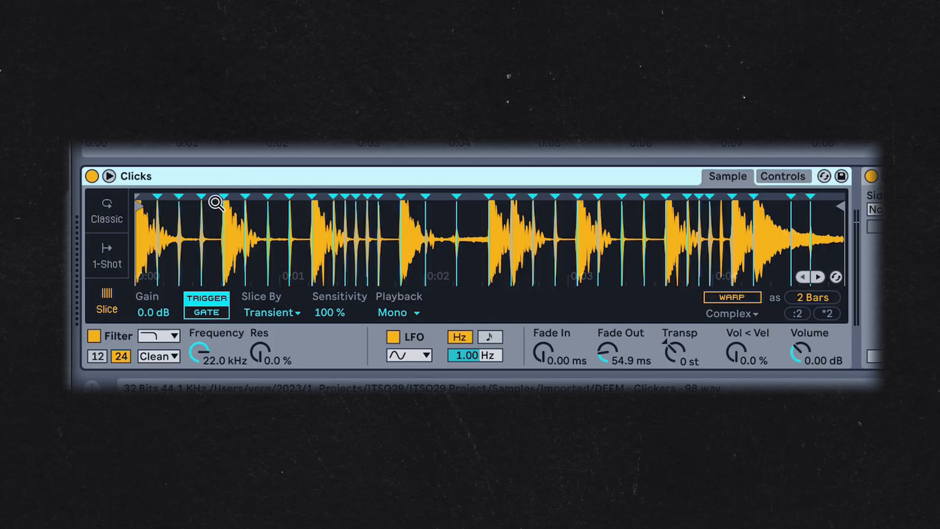
{"action": "left_click", "coordinate": [261, 313]}
{"action": "left_click", "coordinate": [283, 327]}
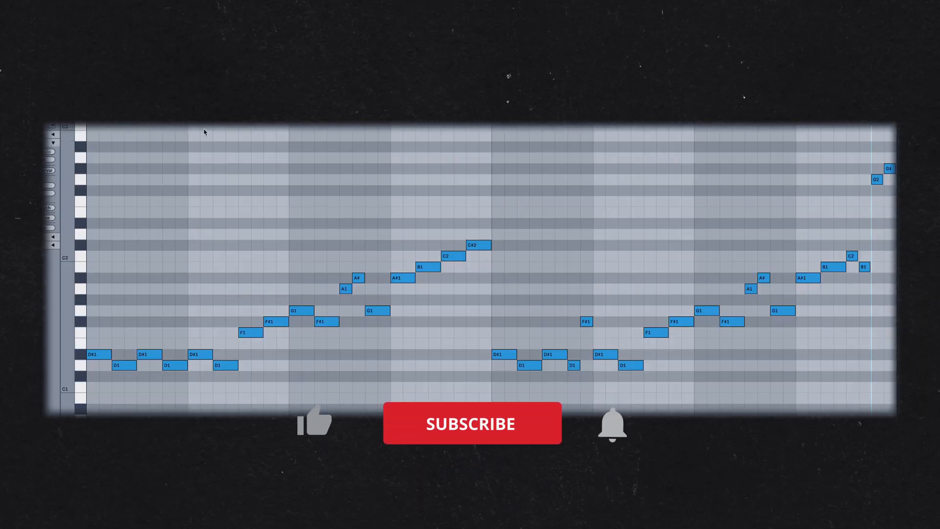
Select and drag the final notes of the melody clip in the piano roll
{"action": "scroll", "coordinate": [204, 132], "scroll_direction": "up", "scroll_amount": 1}
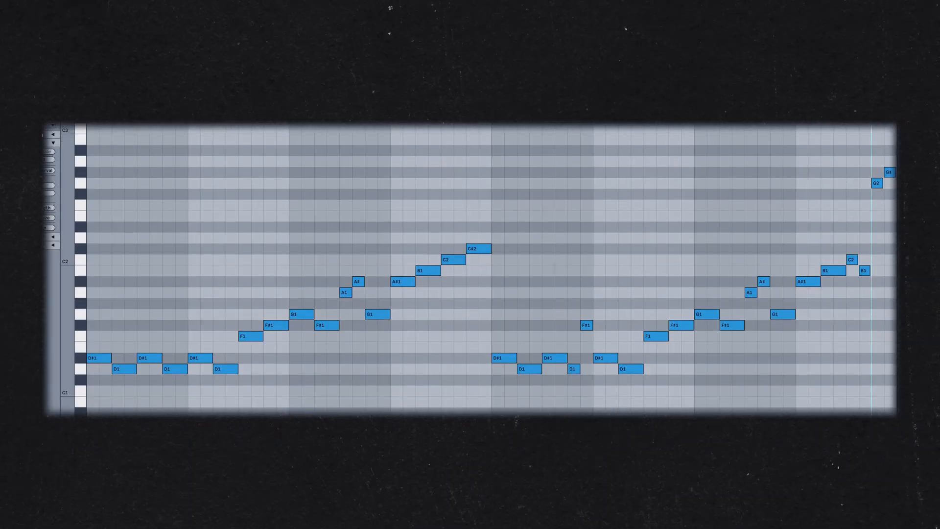
{"action": "left_click_drag", "start_coordinate": [892, 353], "coordinate": [875, 228]}
{"action": "left_click_drag", "start_coordinate": [787, 200], "coordinate": [748, 49]}
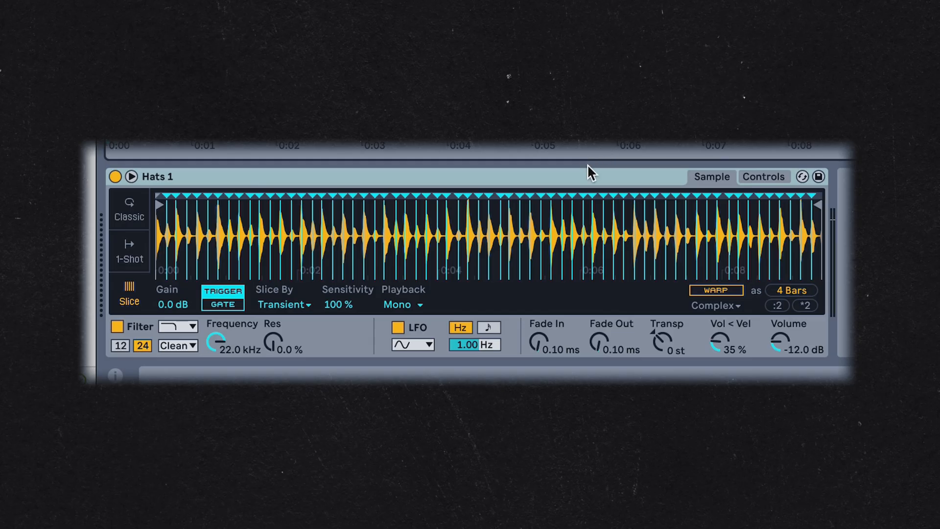
Pan the Hats 2 track to 25L and the Hats 1 track to 25R, then select Hats 1
{"action": "left_click", "coordinate": [573, 175]}
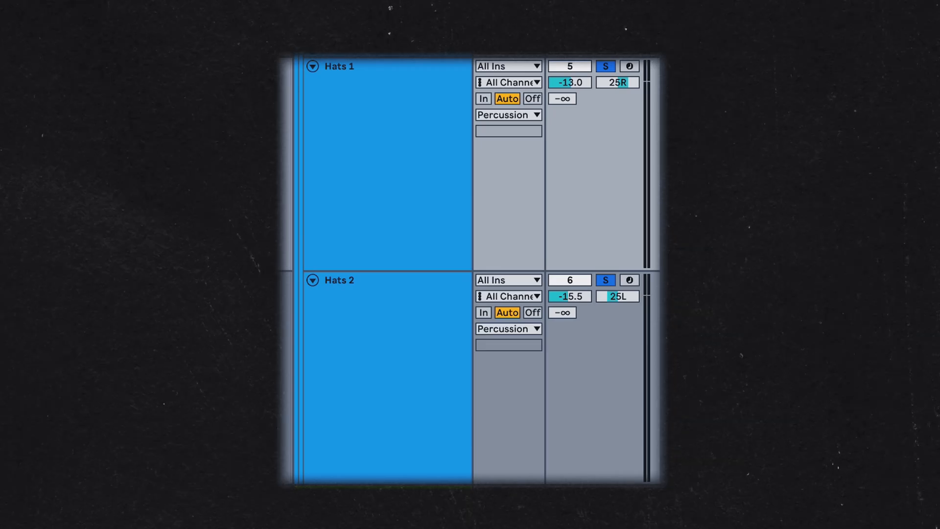
{"action": "left_click", "coordinate": [622, 298]}
{"action": "left_click", "coordinate": [614, 80]}
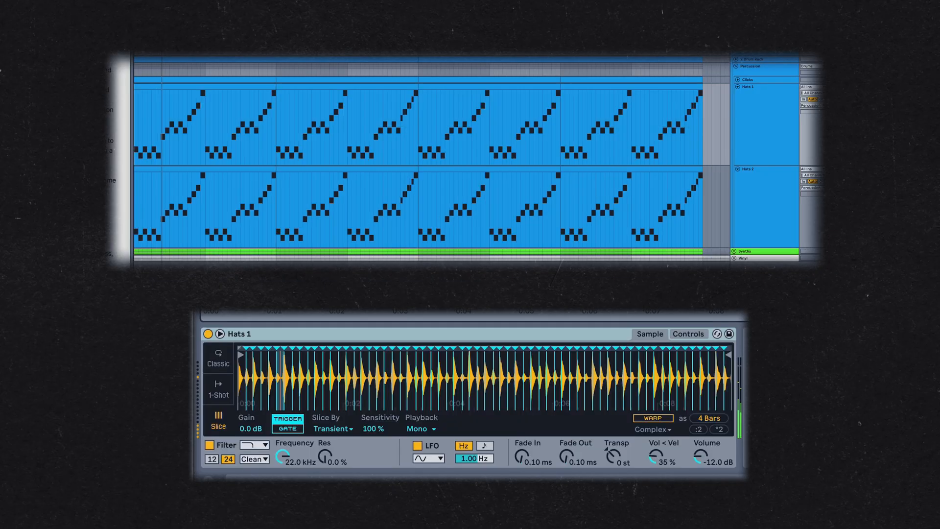
{"action": "left_click", "coordinate": [761, 132]}
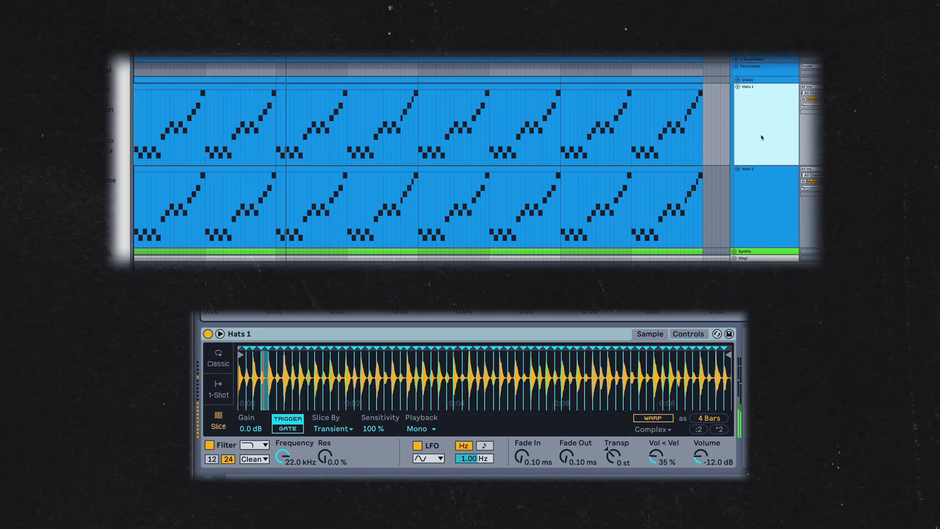
{"action": "left_click", "coordinate": [779, 196]}
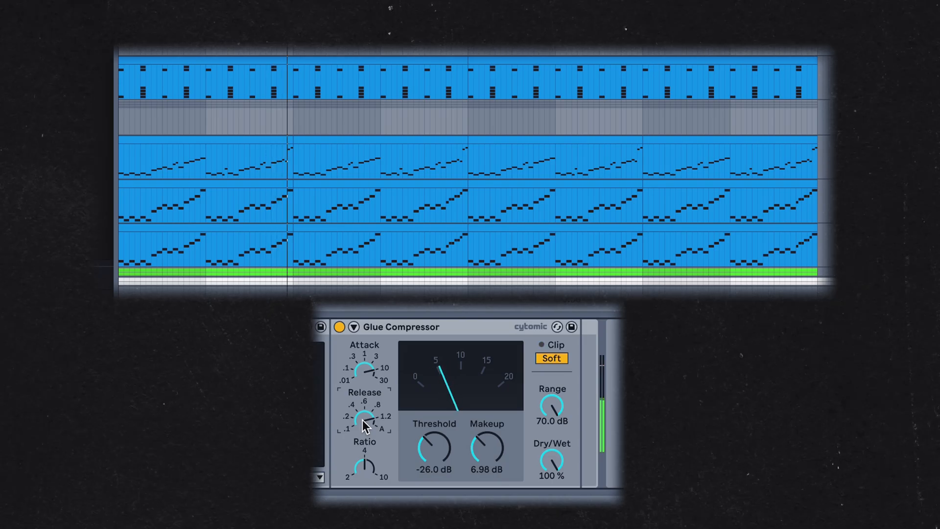
Adjust the Glue Compressor's release knob while playing back the arrangement
{"action": "left_click_drag", "start_coordinate": [363, 419], "coordinate": [363, 425]}
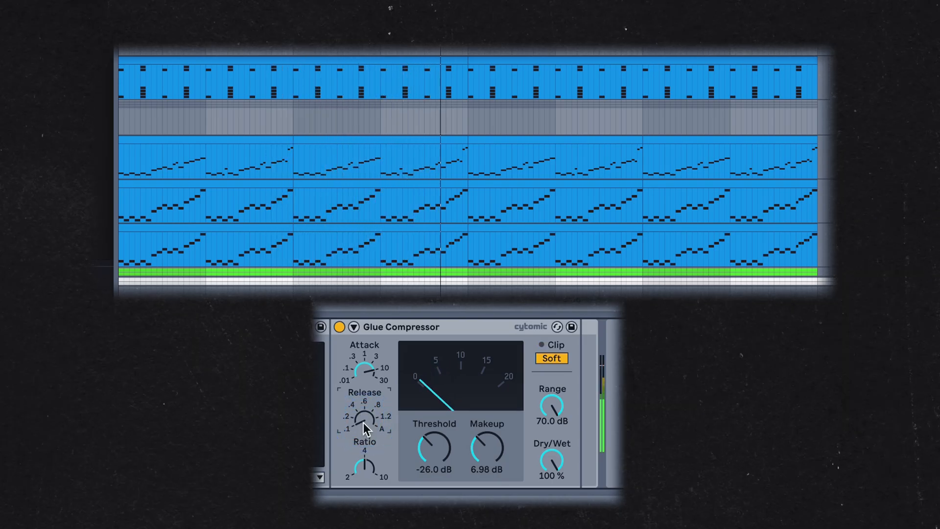
{"action": "left_click_drag", "start_coordinate": [364, 422], "coordinate": [363, 407]}
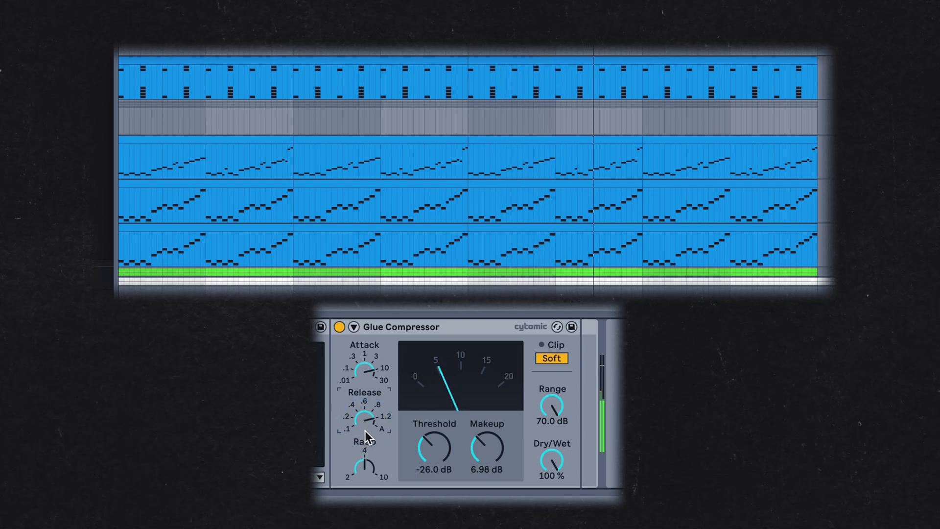
{"action": "left_click_drag", "start_coordinate": [365, 427], "coordinate": [365, 455]}
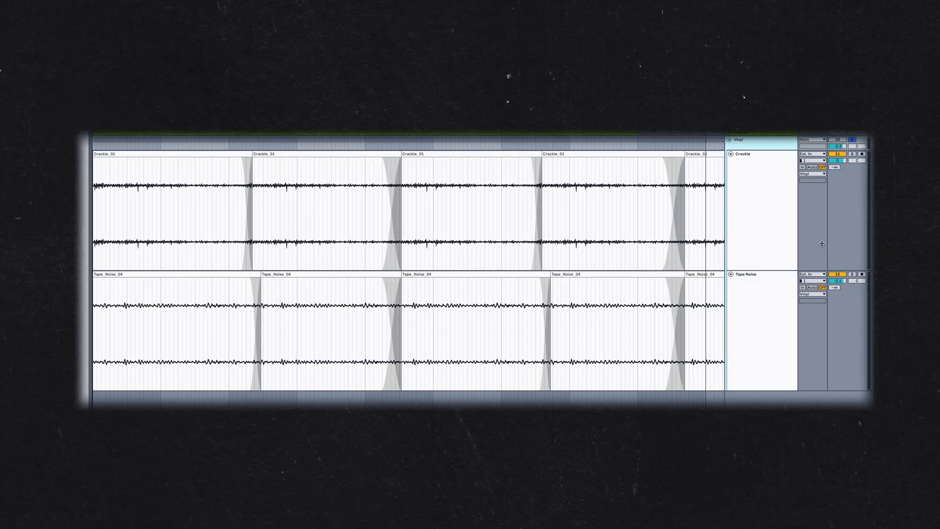
{"action": "key", "text": "space"}
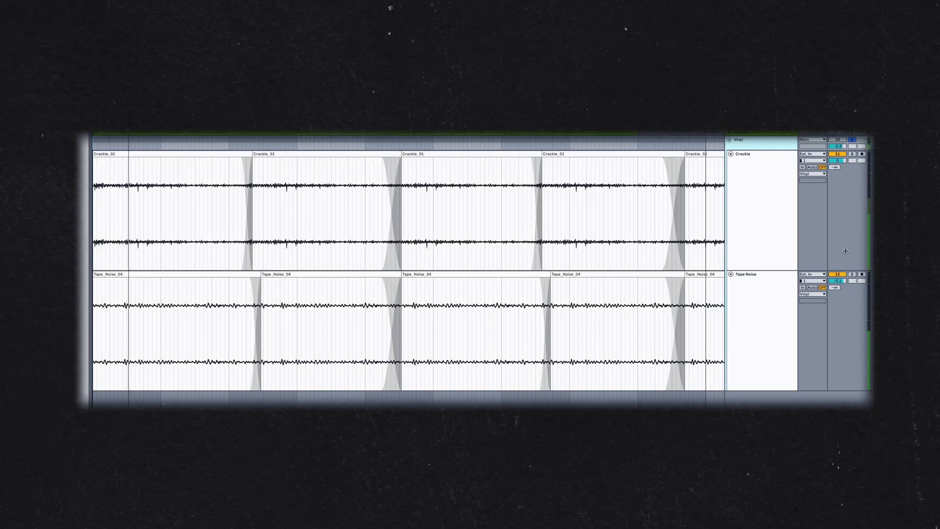